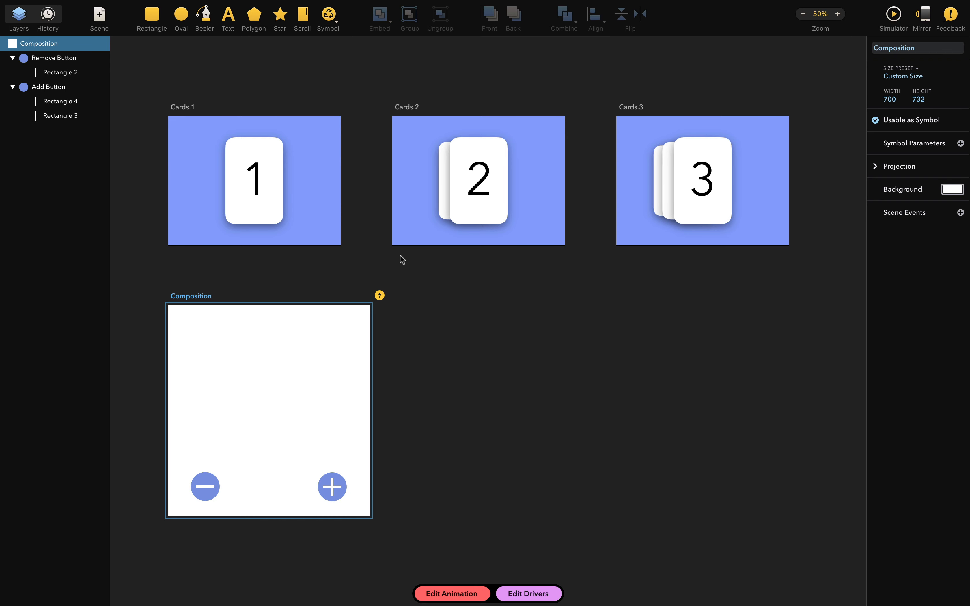
Step: Insert state 1 of the Cards symbol into the Composition scene at left 50, top 50, centred above the two round buttons
{"action": "left_click", "coordinate": [330, 23]}
{"action": "mouse_move", "coordinate": [341, 39]}
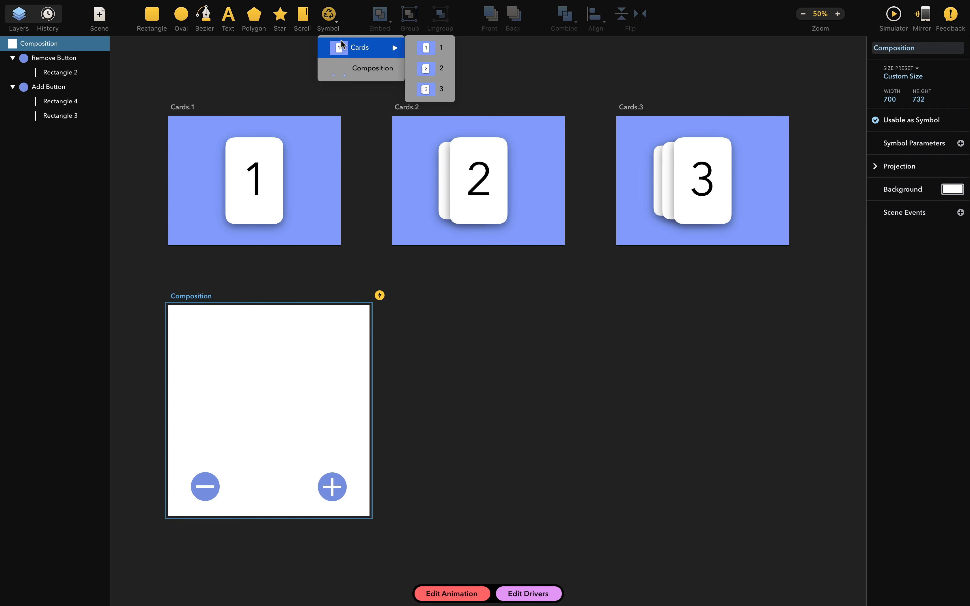
{"action": "left_click", "coordinate": [427, 44]}
{"action": "left_click", "coordinate": [280, 392]}
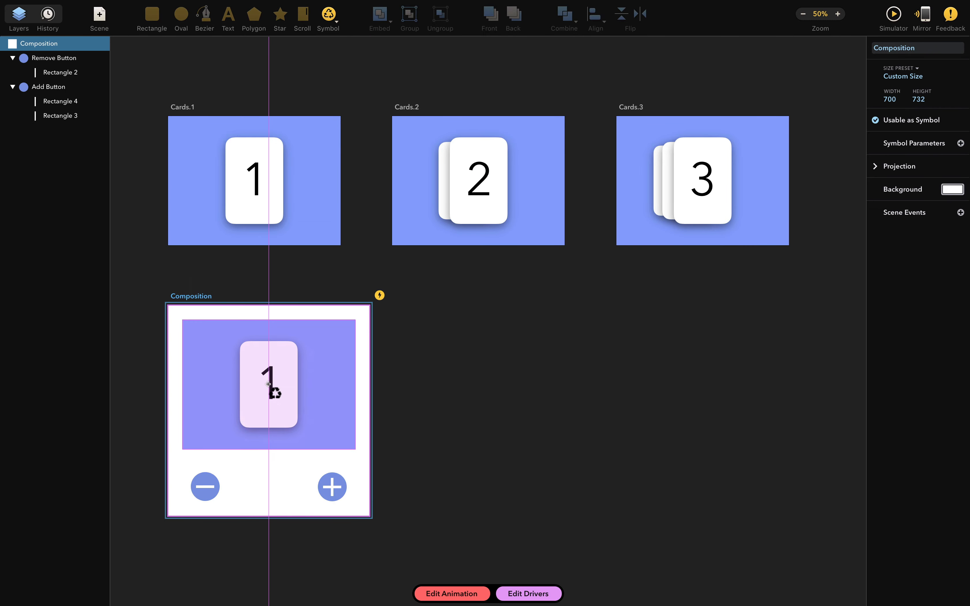
{"action": "left_click", "coordinate": [262, 474]}
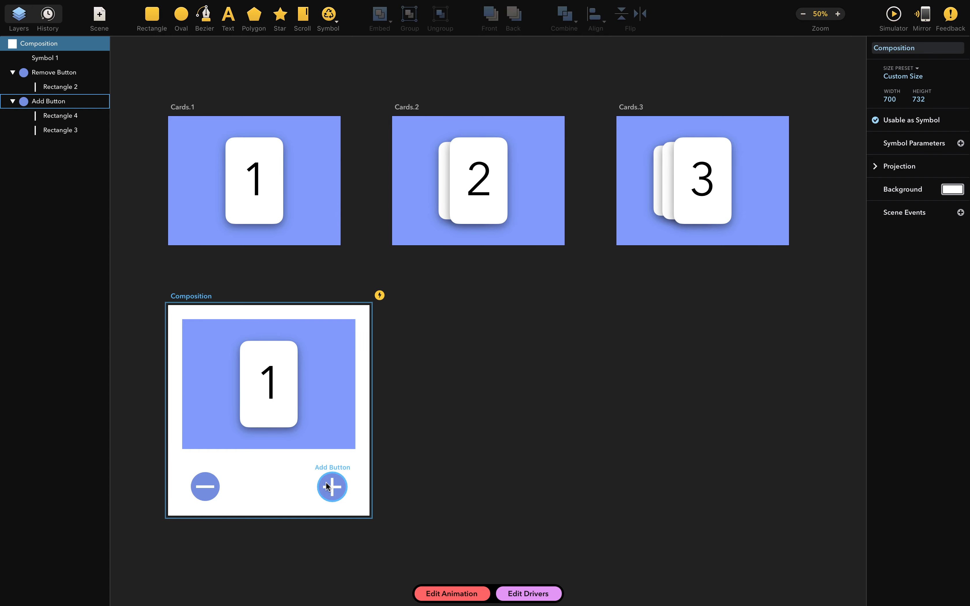
{"action": "left_click", "coordinate": [283, 421]}
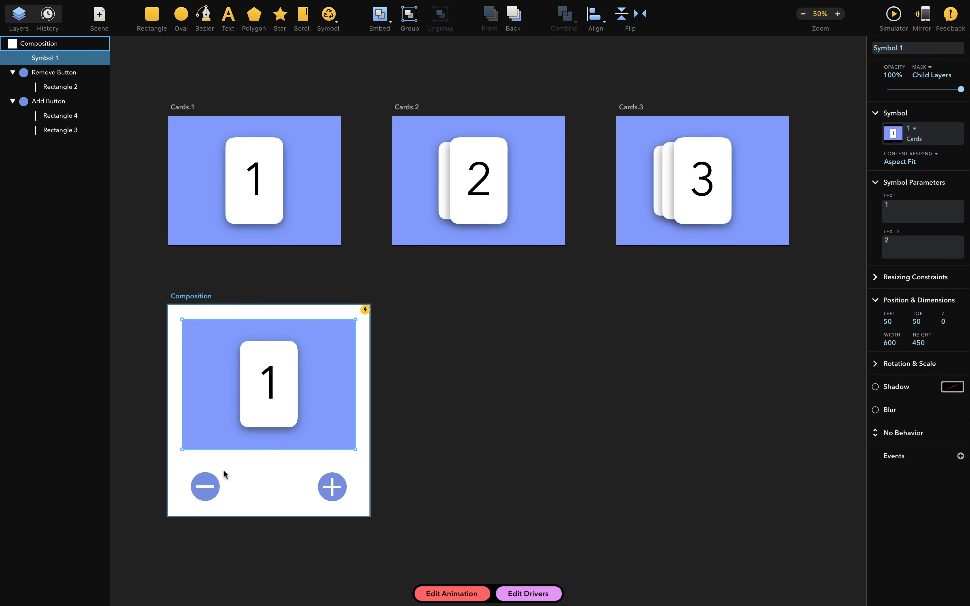
{"action": "left_click", "coordinate": [210, 475]}
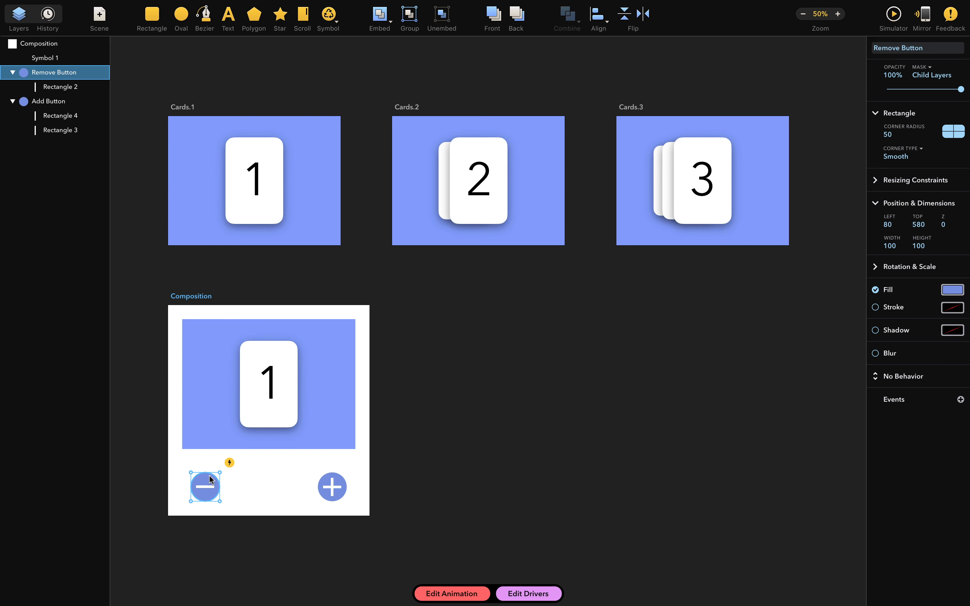
{"action": "left_click", "coordinate": [283, 397]}
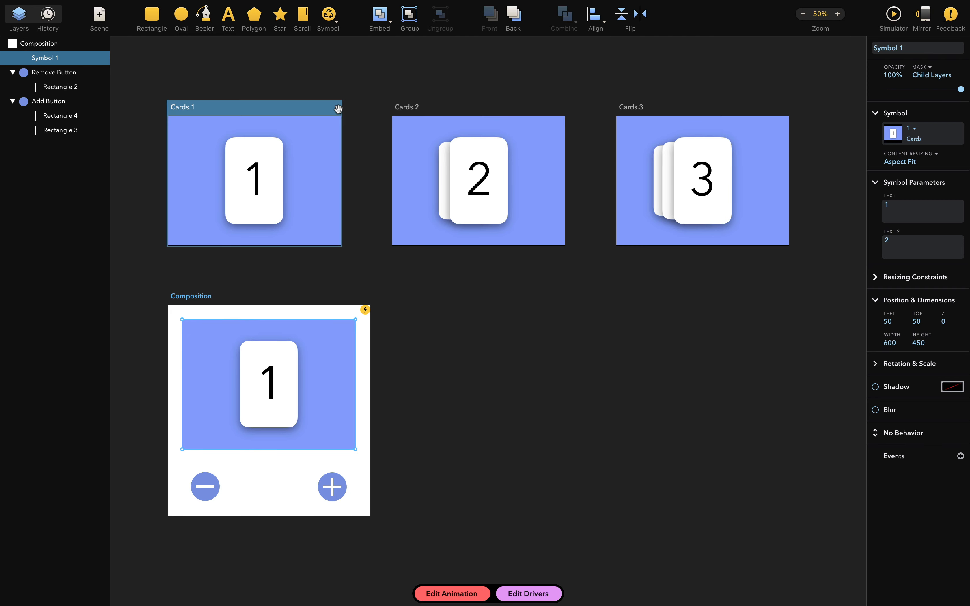
Step: Add a transition from Cards.1 to Cards.2 triggered by a new enclosing-symbol command named Add Card
{"action": "left_click", "coordinate": [297, 106]}
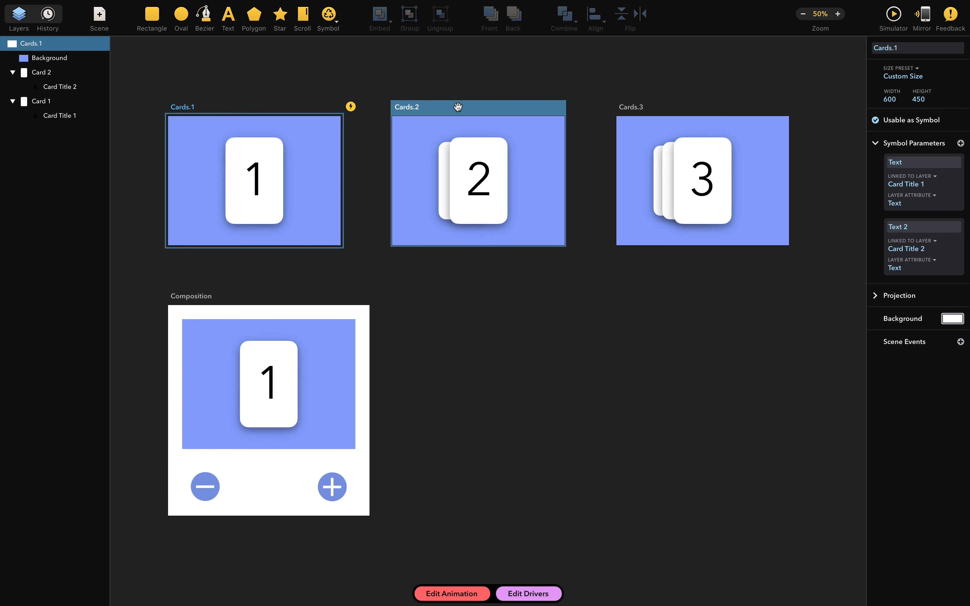
{"action": "left_click", "coordinate": [350, 107]}
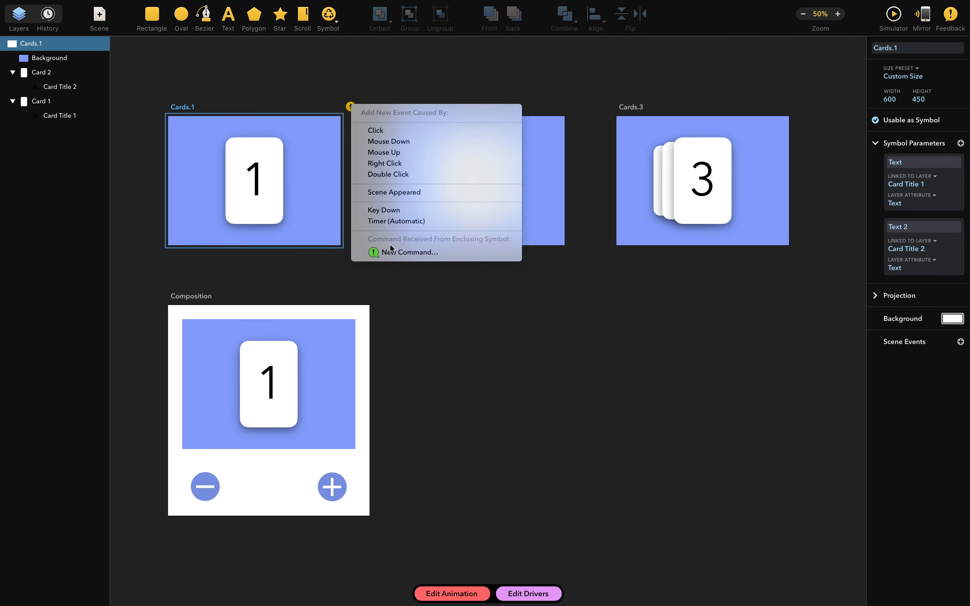
{"action": "left_click", "coordinate": [378, 256]}
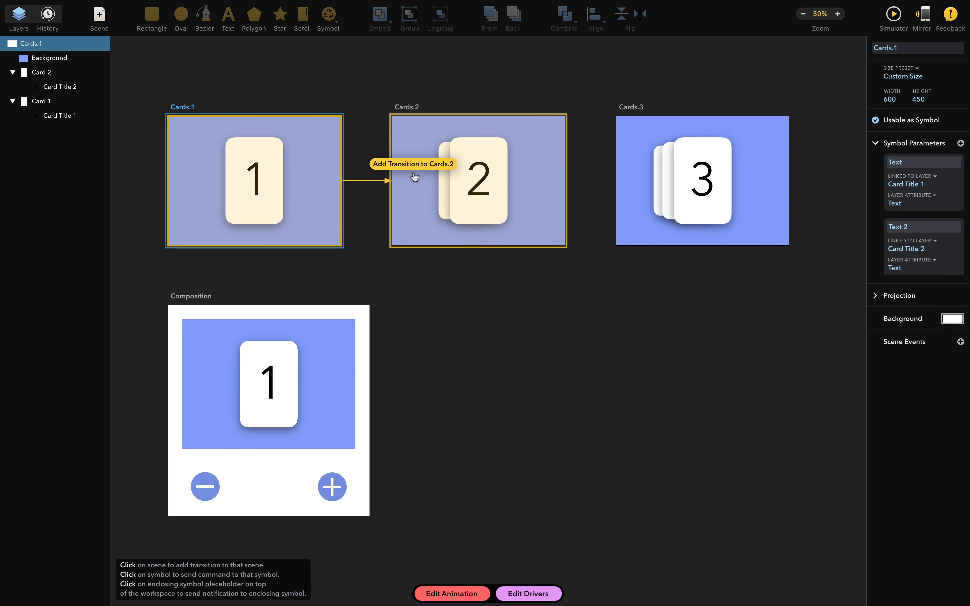
{"action": "left_click", "coordinate": [415, 153]}
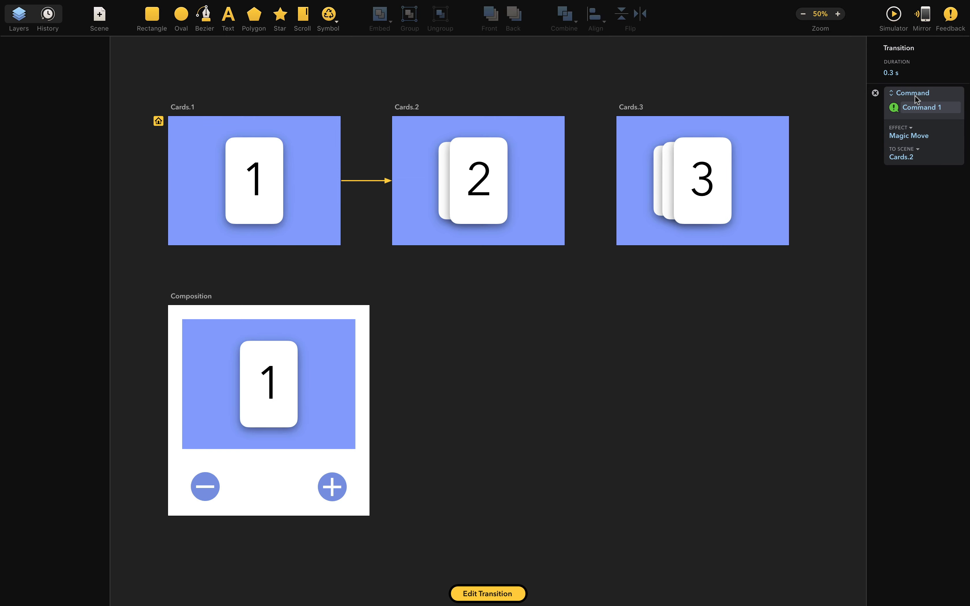
{"action": "left_click", "coordinate": [941, 108]}
{"action": "key", "text": "BackSpace"}
{"action": "triple_click", "coordinate": [922, 107]}
{"action": "type", "text": "Add Card"}
{"action": "key", "text": "Return"}
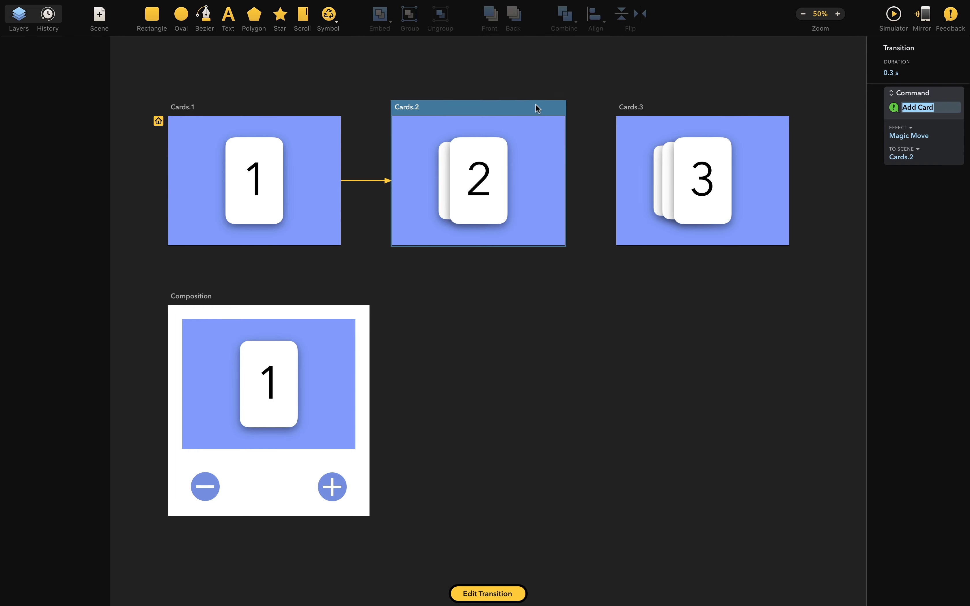
Step: Add a transition from Cards.2 to Cards.3 triggered by the Add Card command
{"action": "left_click", "coordinate": [537, 108]}
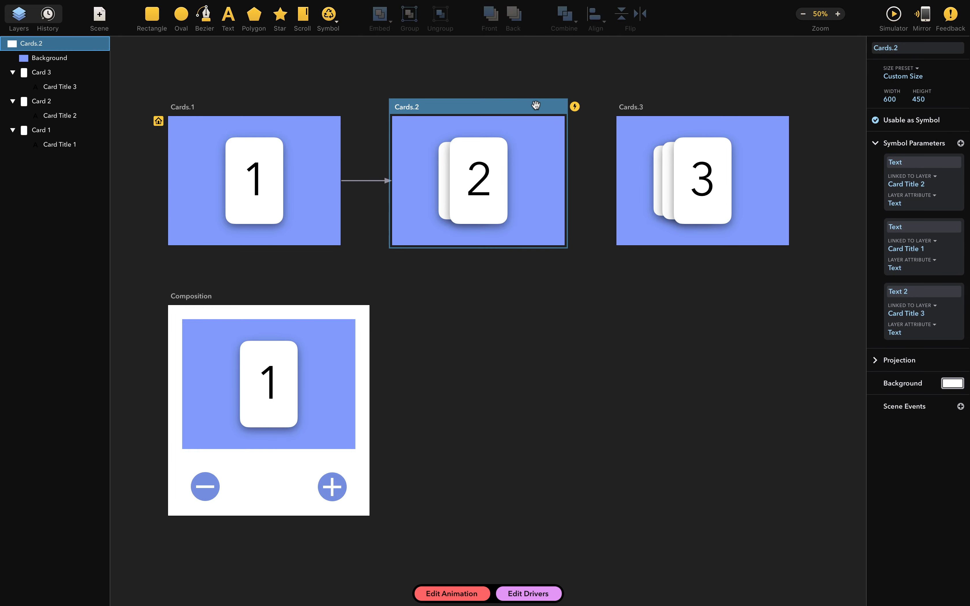
{"action": "left_click", "coordinate": [575, 107]}
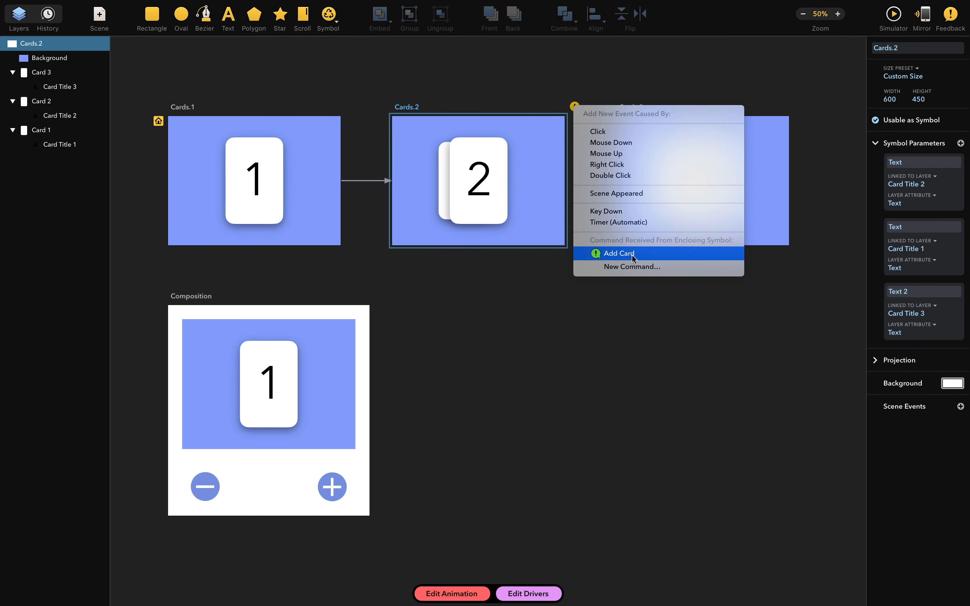
{"action": "left_click", "coordinate": [611, 256]}
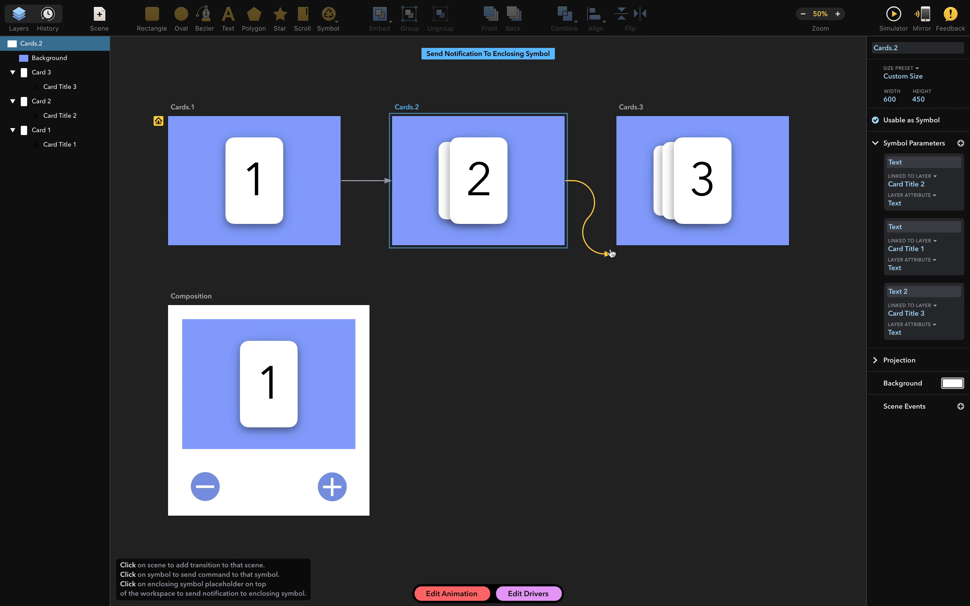
{"action": "left_click", "coordinate": [641, 139]}
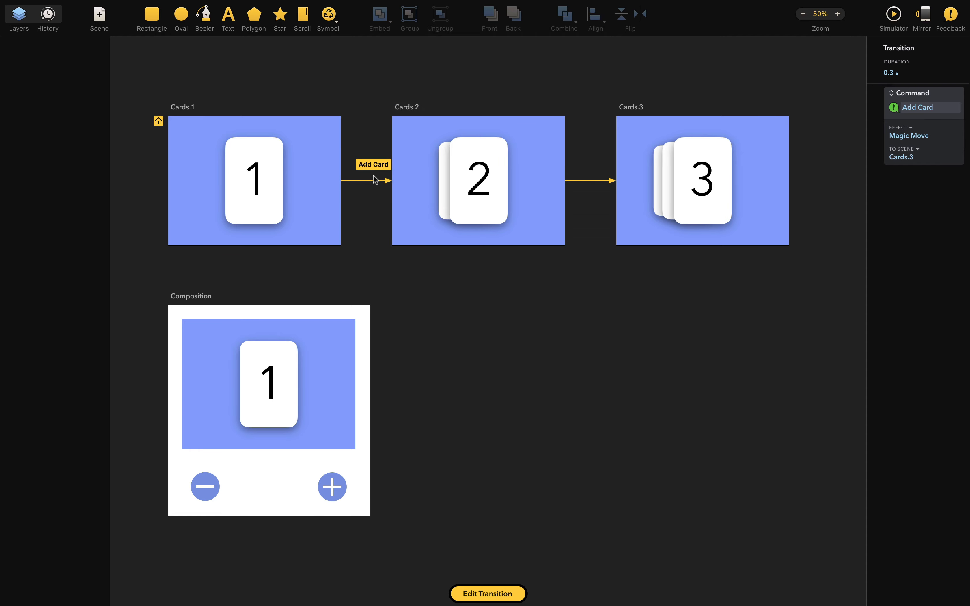
Step: Give the Add Button in the Composition scene a Click event that sends the Add Card command to Symbol 1
{"action": "left_click", "coordinate": [359, 391]}
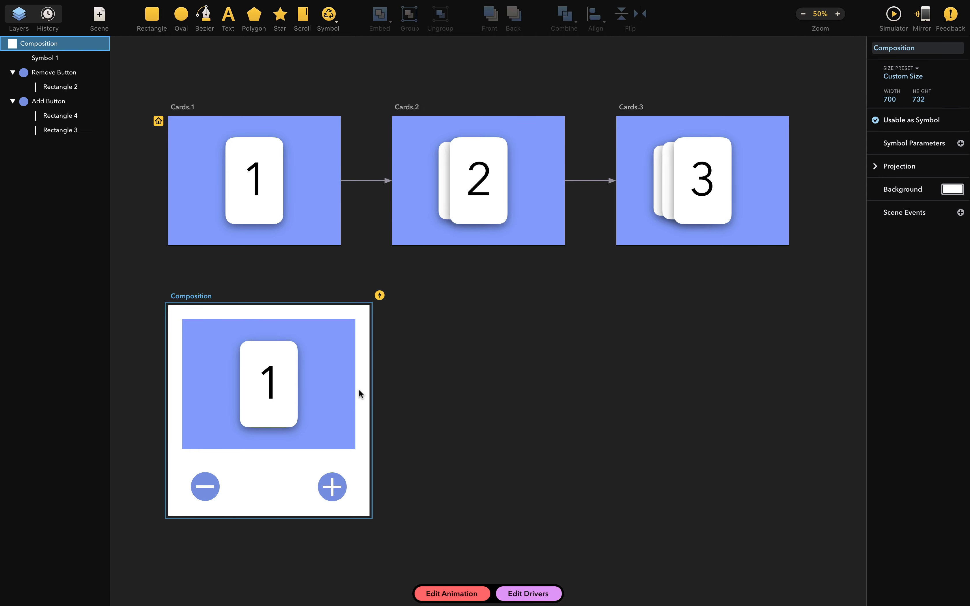
{"action": "left_click", "coordinate": [340, 484]}
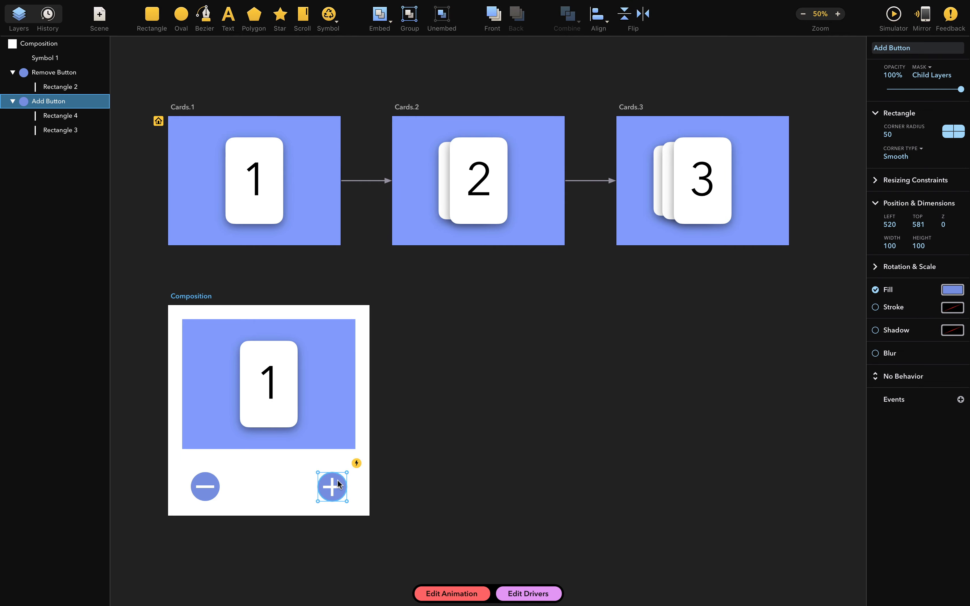
{"action": "left_click", "coordinate": [356, 464]}
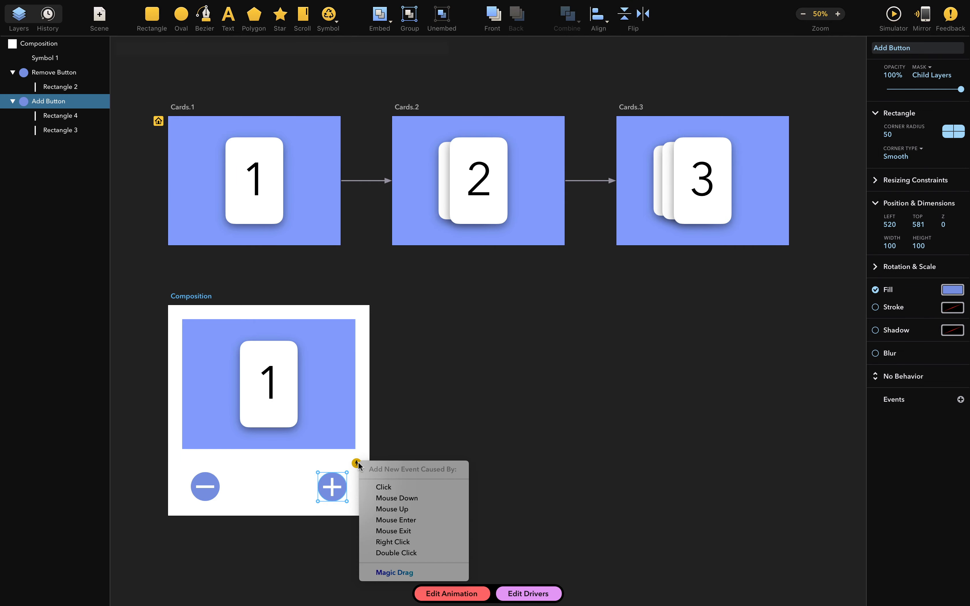
{"action": "left_click", "coordinate": [361, 486]}
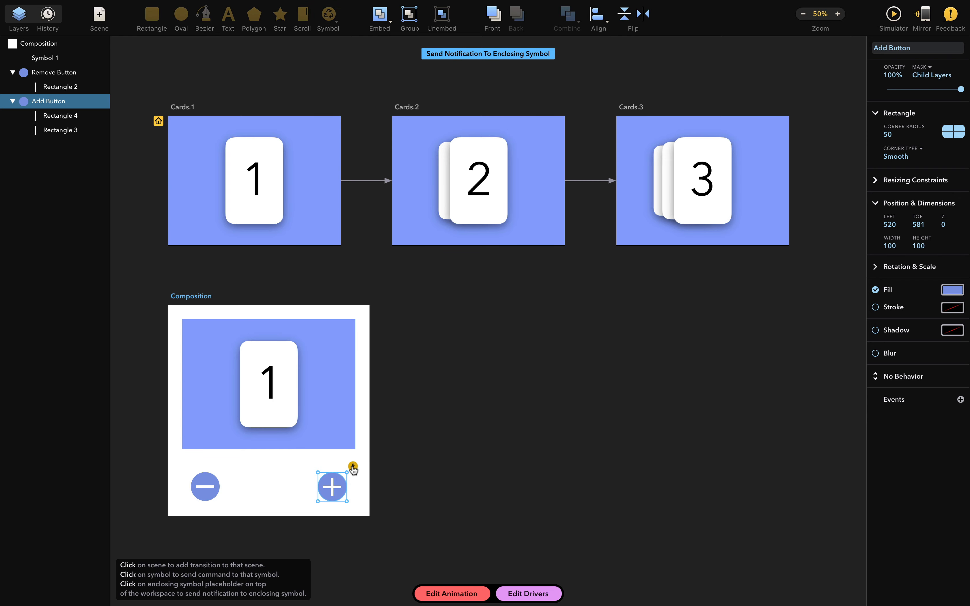
{"action": "left_click", "coordinate": [263, 425]}
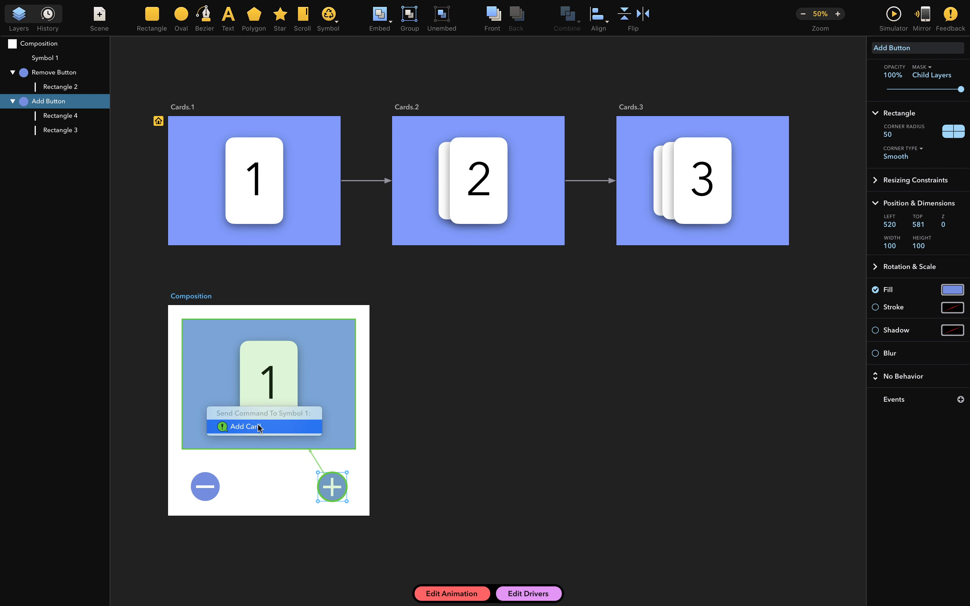
{"action": "left_click", "coordinate": [271, 426]}
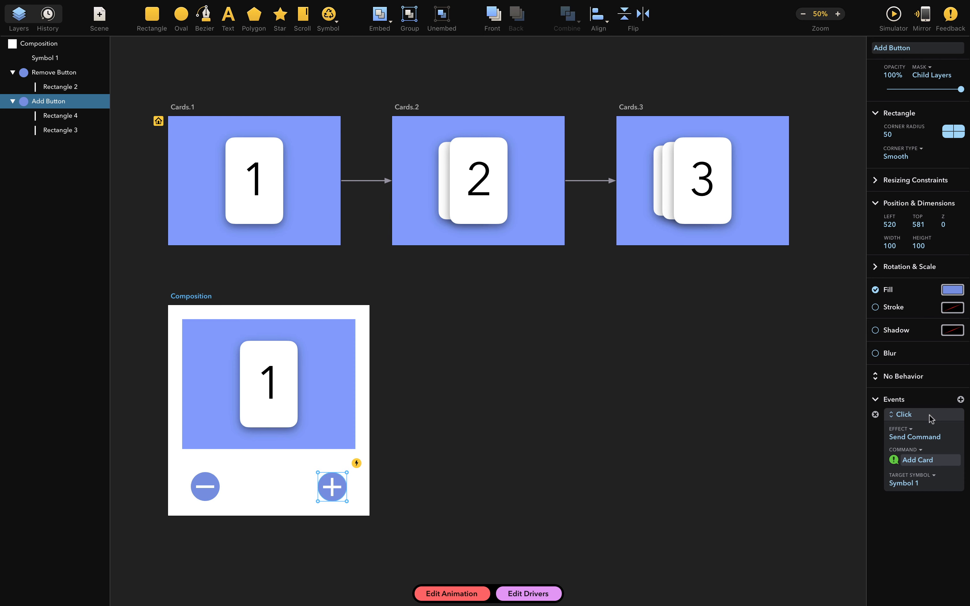
Step: Test the composition in the simulator by using its plus button twice, and close the preview
{"action": "left_click", "coordinate": [895, 21]}
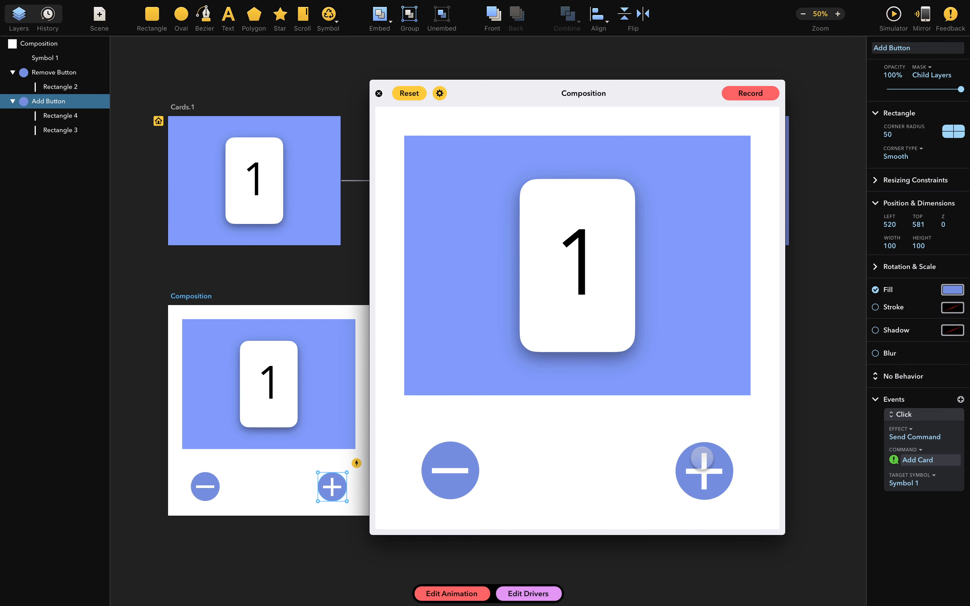
{"action": "left_click", "coordinate": [701, 457]}
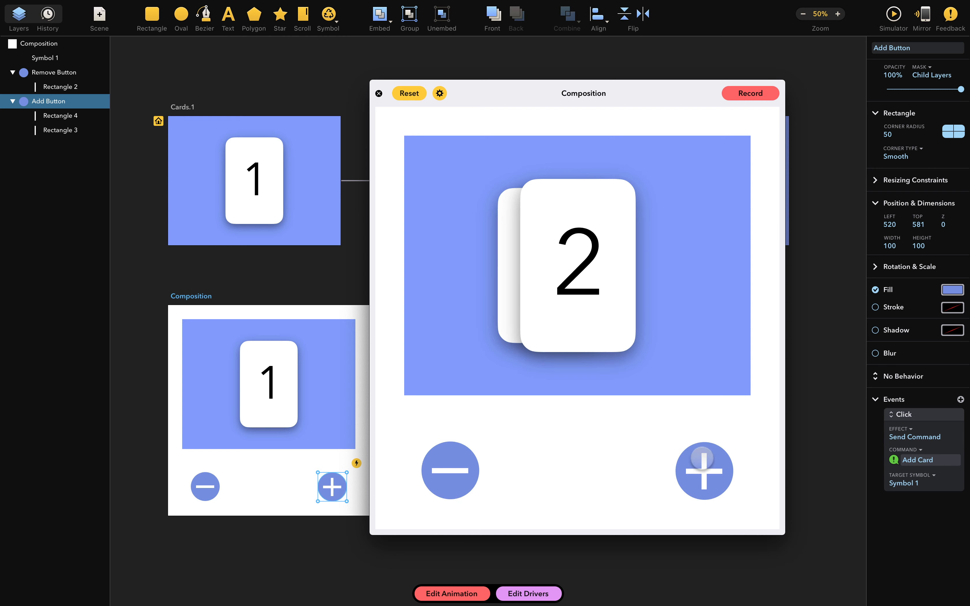
{"action": "left_click", "coordinate": [702, 458]}
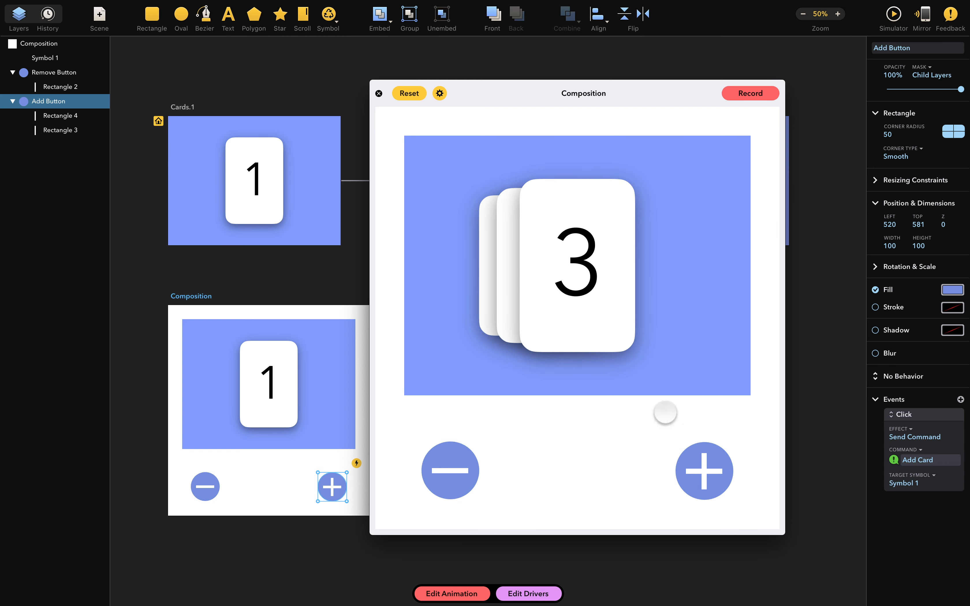
{"action": "left_click", "coordinate": [379, 93]}
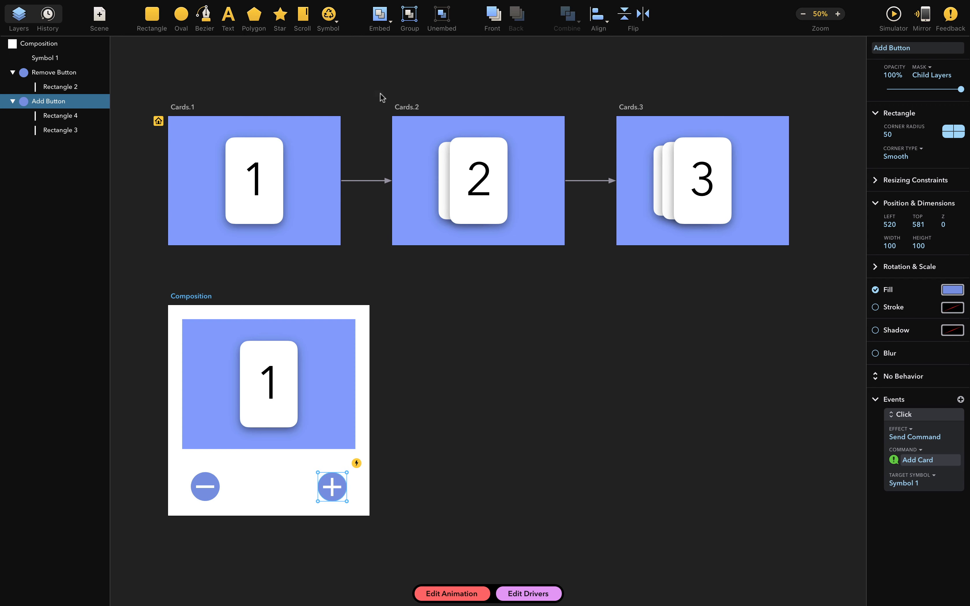
Step: Add a transition from Cards.3 back to Cards.2 triggered by a new enclosing-symbol command named Remove Card
{"action": "left_click", "coordinate": [656, 107]}
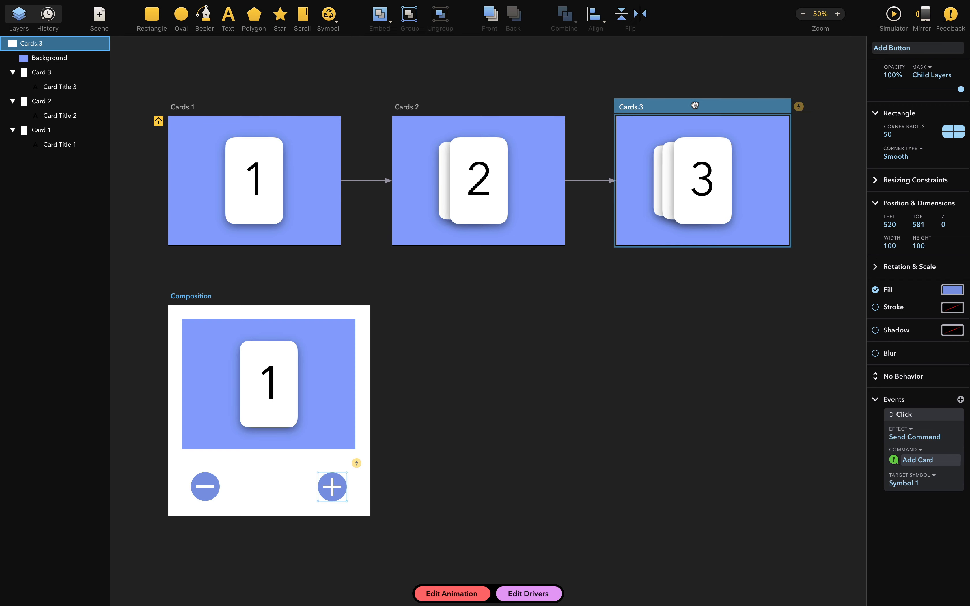
{"action": "left_click", "coordinate": [798, 106]}
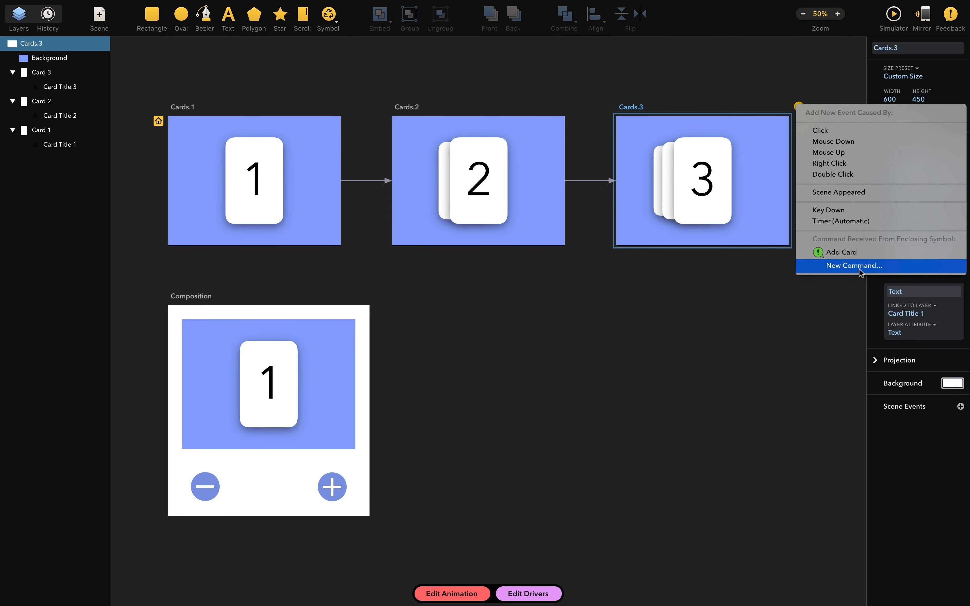
{"action": "left_click", "coordinate": [844, 267]}
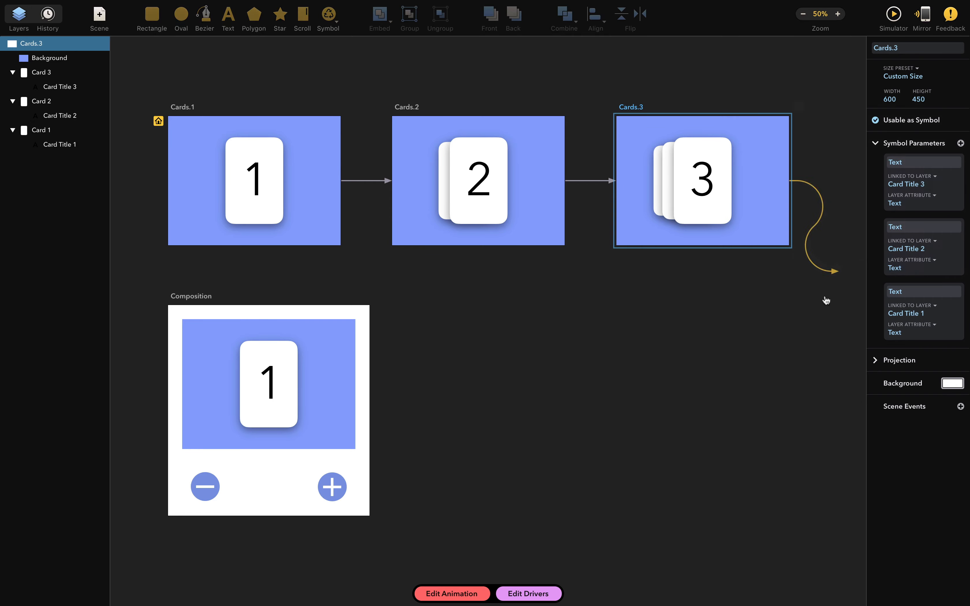
{"action": "left_click", "coordinate": [515, 187]}
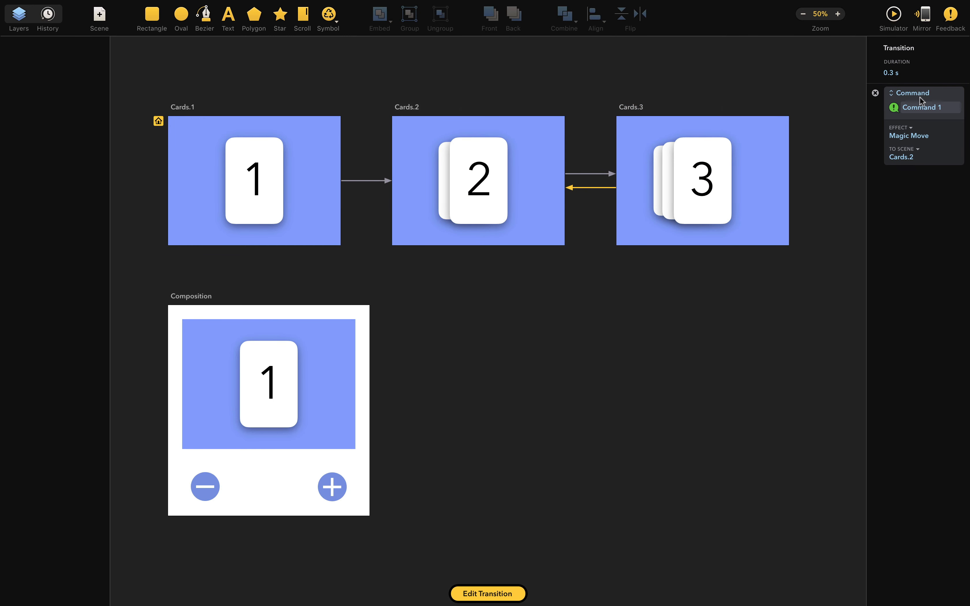
{"action": "left_click", "coordinate": [934, 106]}
{"action": "type", "text": "Remove Card"}
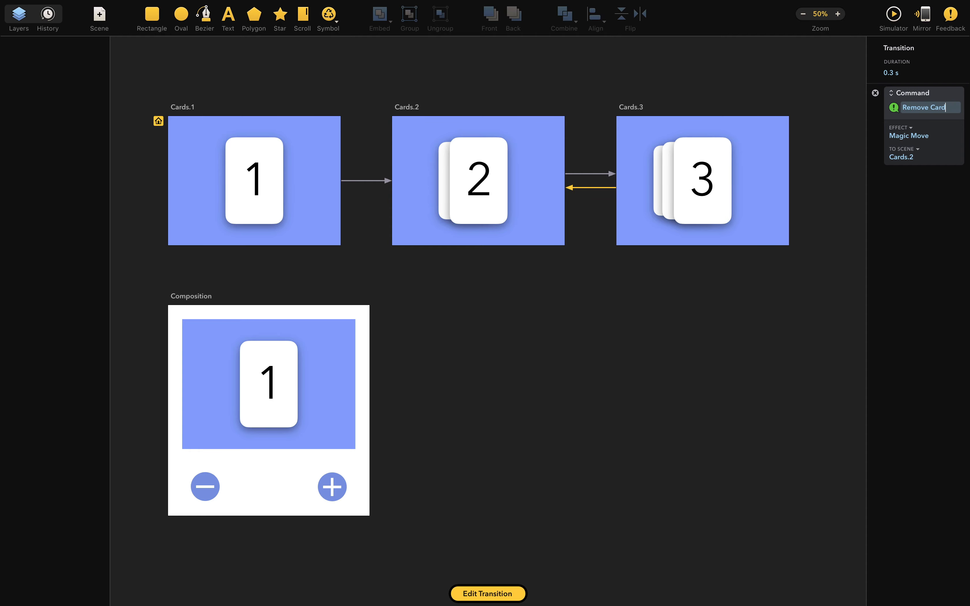
{"action": "key", "text": "Return"}
Step: Add a transition from Cards.2 back to Cards.1 triggered by the Remove Card command, and reselect the Cards.2 scene
{"action": "left_click", "coordinate": [549, 106]}
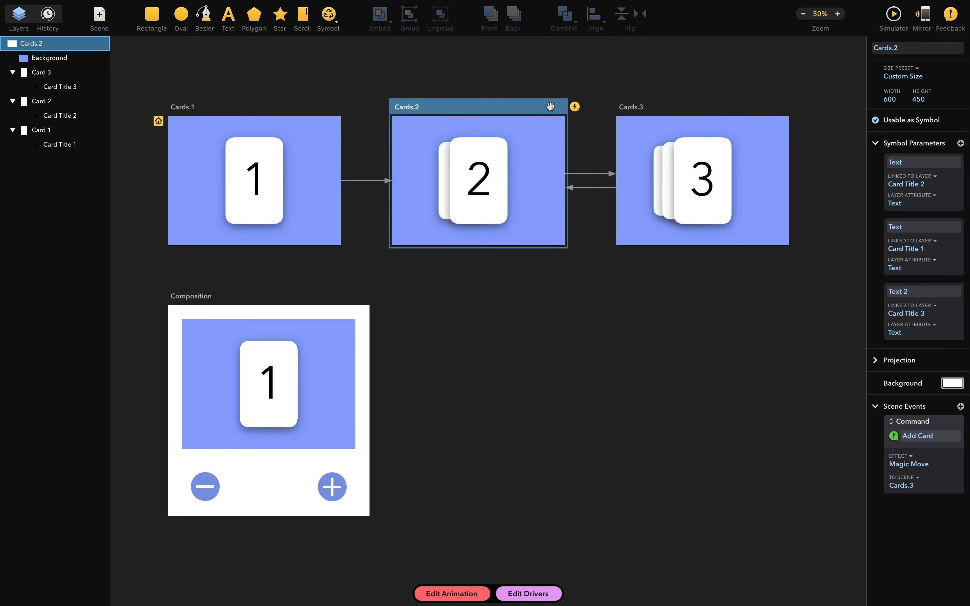
{"action": "left_click", "coordinate": [574, 106]}
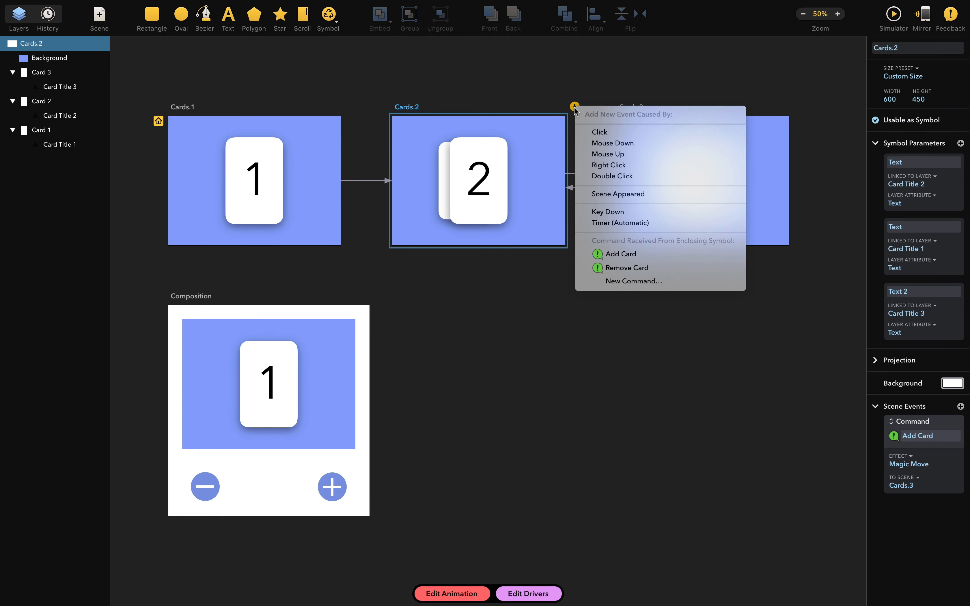
{"action": "left_click", "coordinate": [625, 265]}
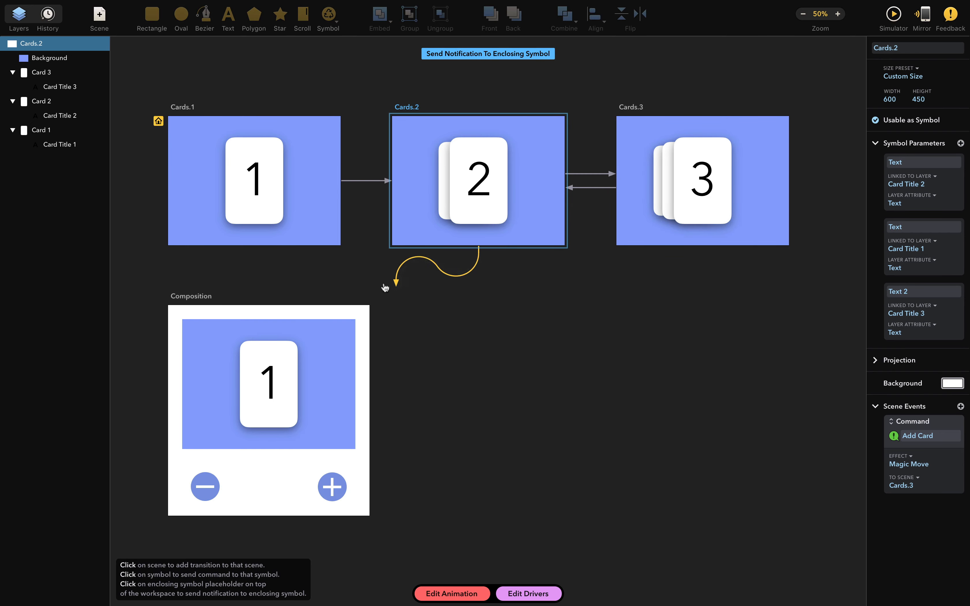
{"action": "left_click", "coordinate": [303, 194]}
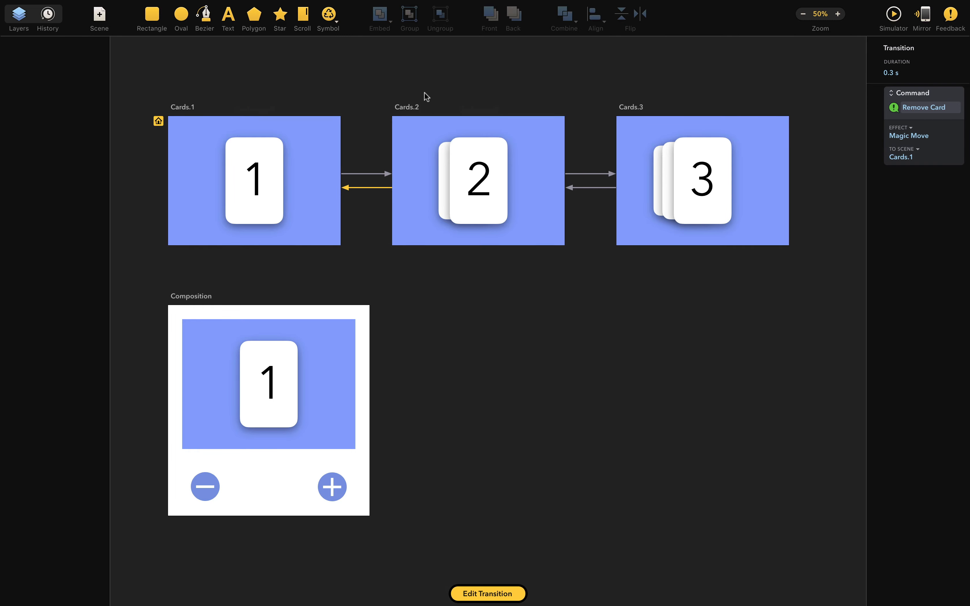
{"action": "left_click", "coordinate": [441, 106]}
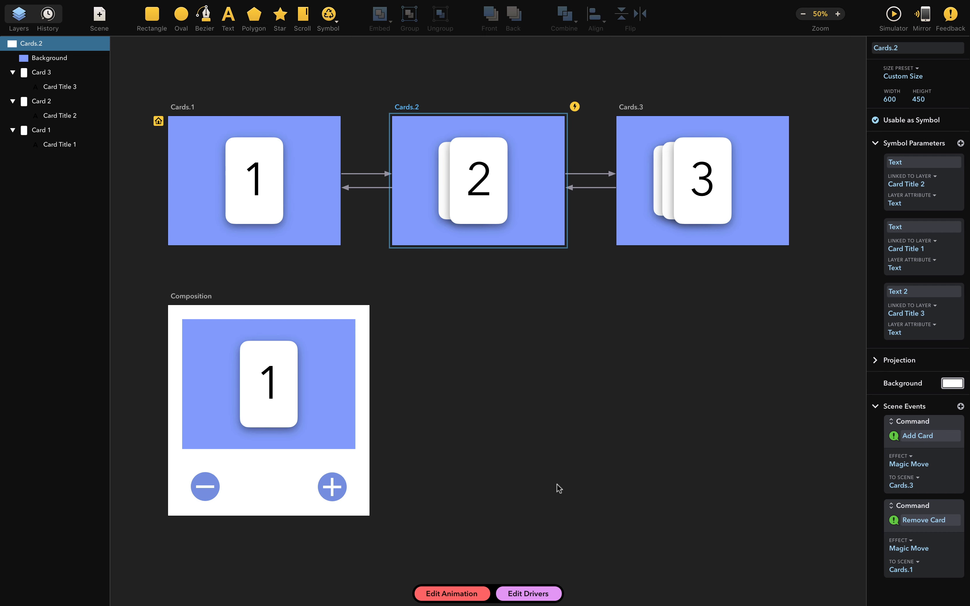
Step: Give the Remove Button in the Composition scene a Click event that sends the Remove Card command to Symbol 1
{"action": "left_click", "coordinate": [208, 497]}
{"action": "left_click", "coordinate": [230, 463]}
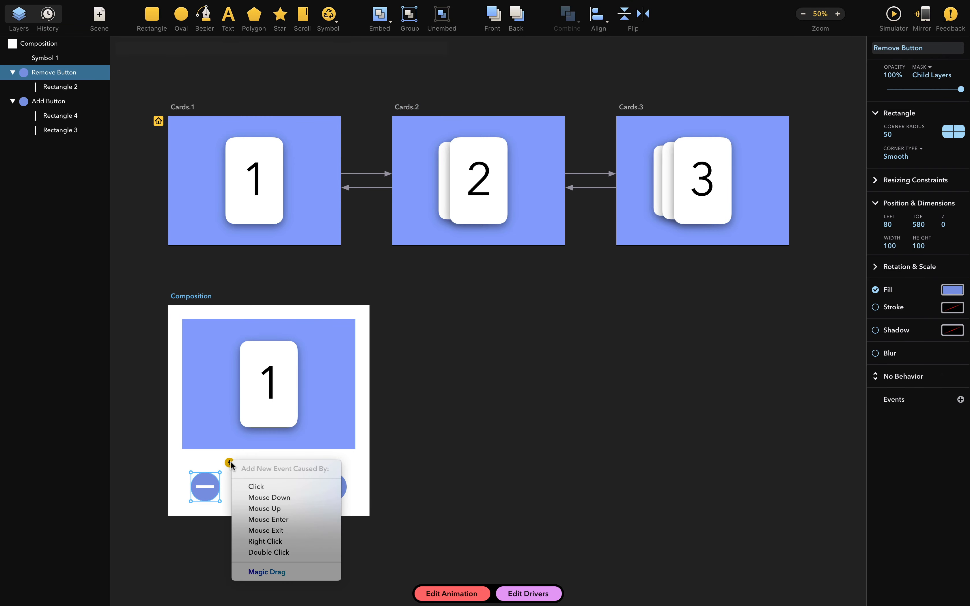
{"action": "left_click", "coordinate": [254, 487]}
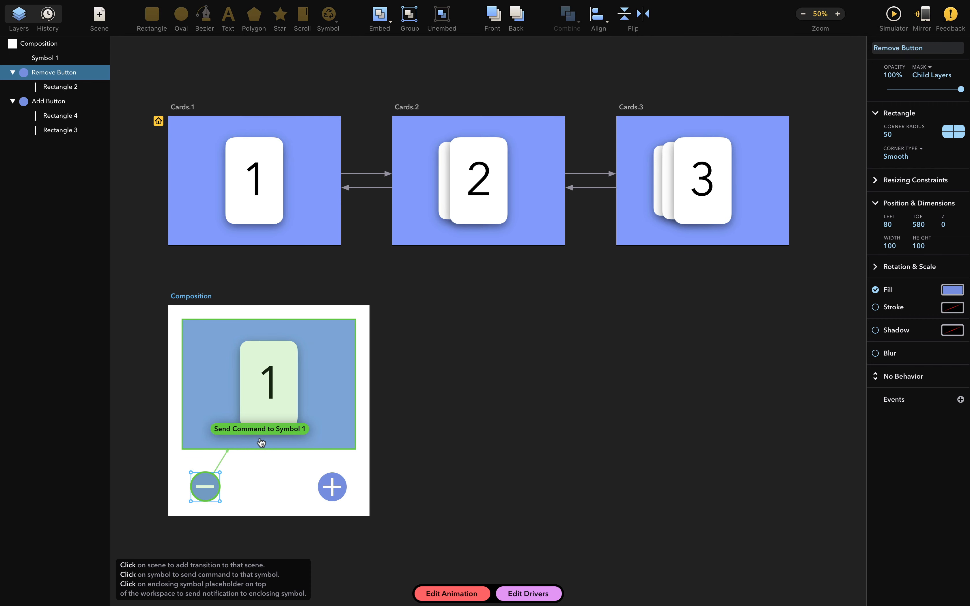
{"action": "left_click", "coordinate": [268, 434]}
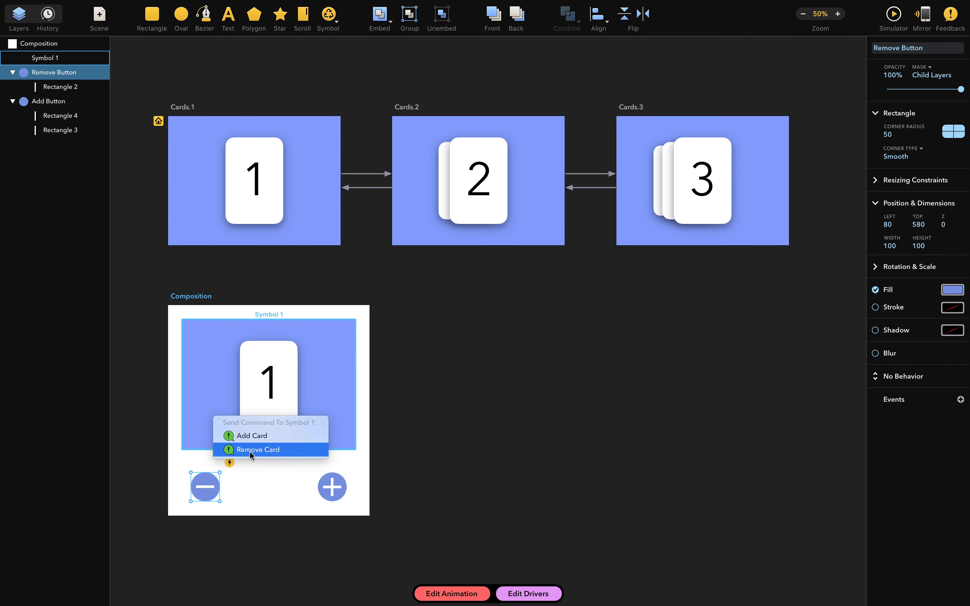
{"action": "left_click", "coordinate": [263, 450]}
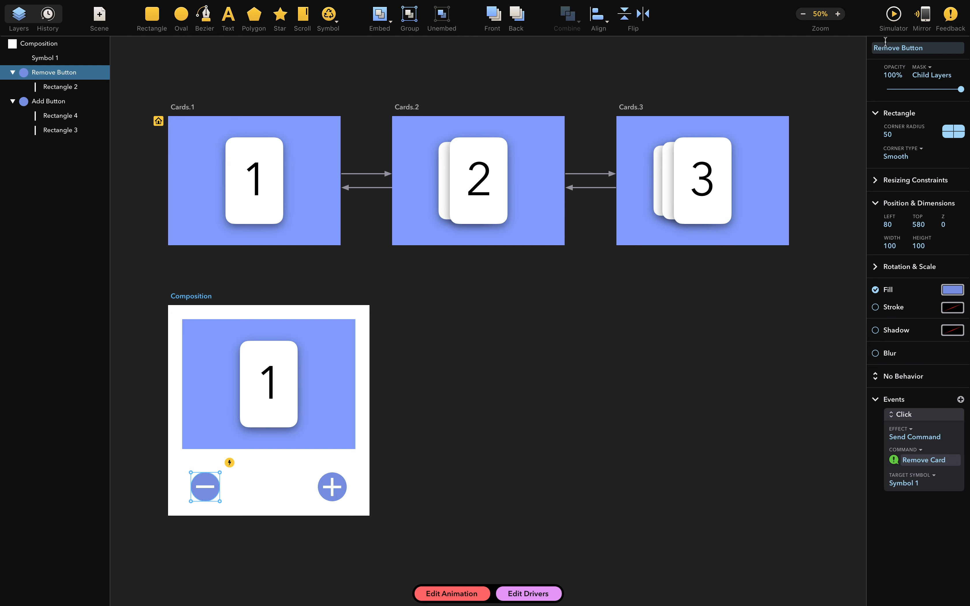
Step: Test adding and removing cards in the simulator with the composition's plus and minus buttons, and close the preview
{"action": "left_click", "coordinate": [893, 14]}
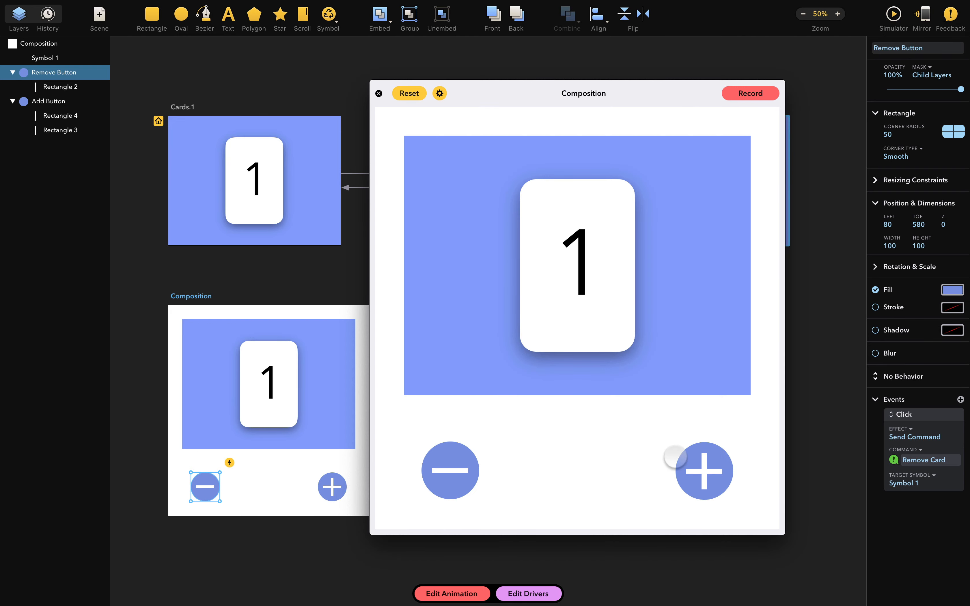
{"action": "left_click", "coordinate": [708, 470]}
{"action": "left_click", "coordinate": [708, 470]}
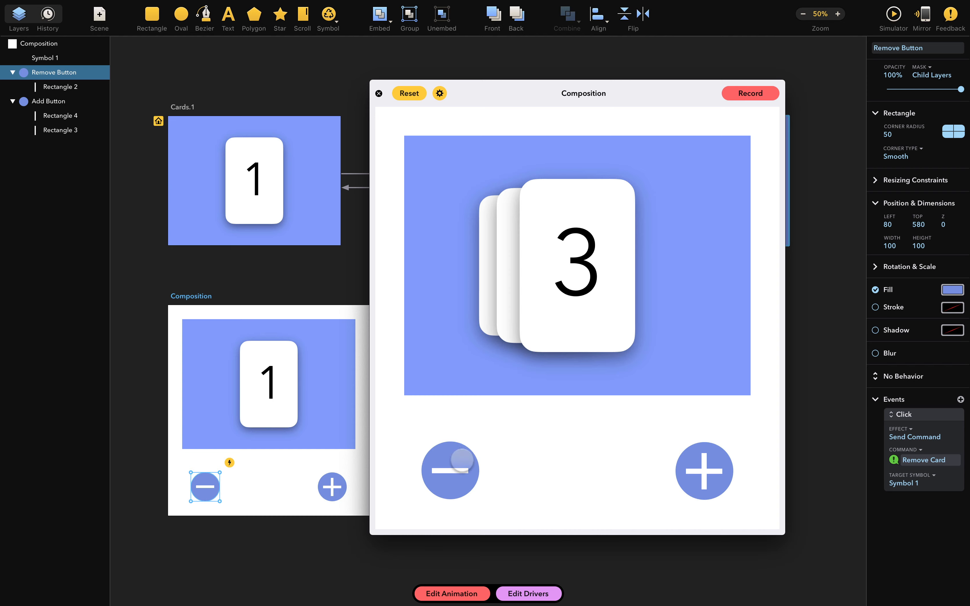
{"action": "left_click", "coordinate": [461, 461]}
{"action": "left_click", "coordinate": [461, 462]}
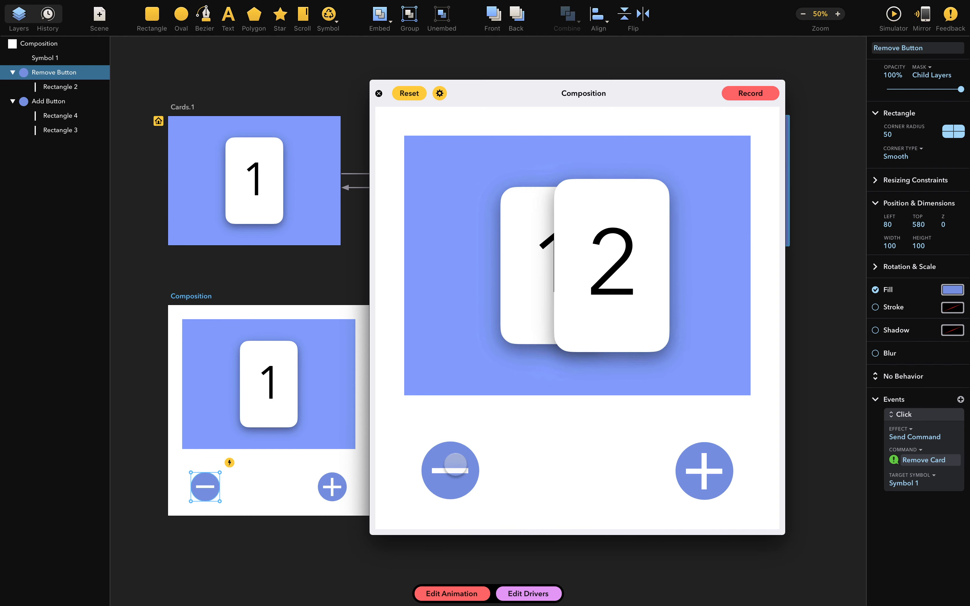
{"action": "left_click", "coordinate": [711, 467]}
{"action": "left_click", "coordinate": [458, 477]}
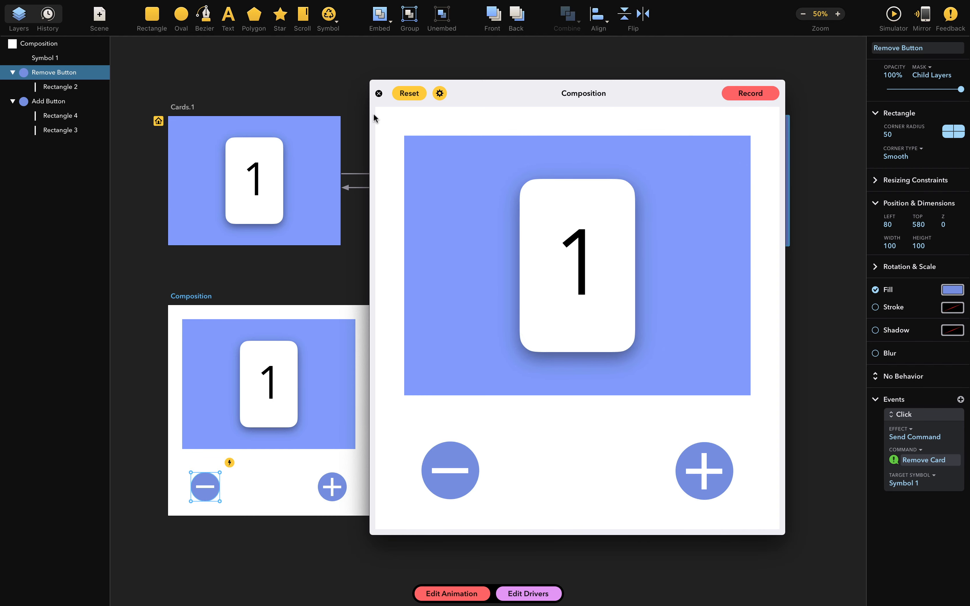
{"action": "left_click", "coordinate": [378, 93]}
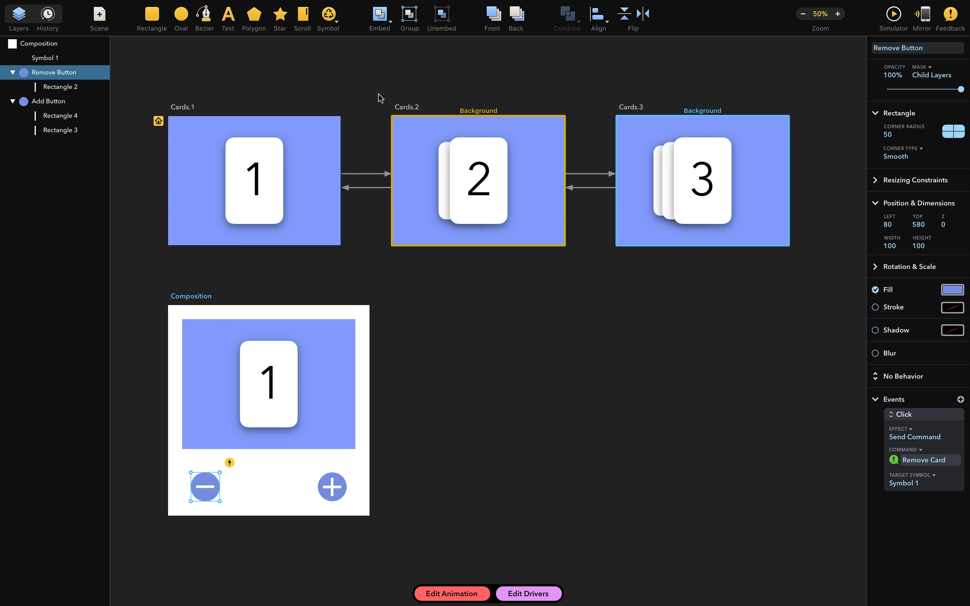